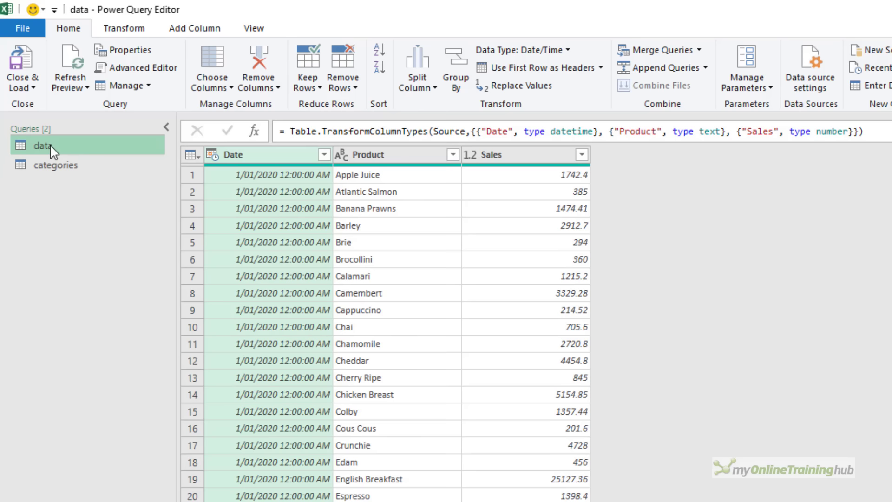
In the data query, start a new custom column named Category Index
click(81, 166)
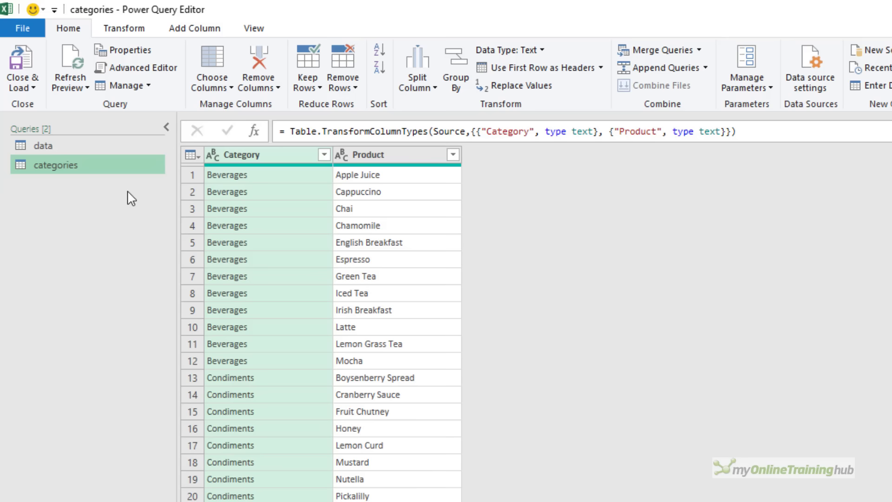
click(46, 148)
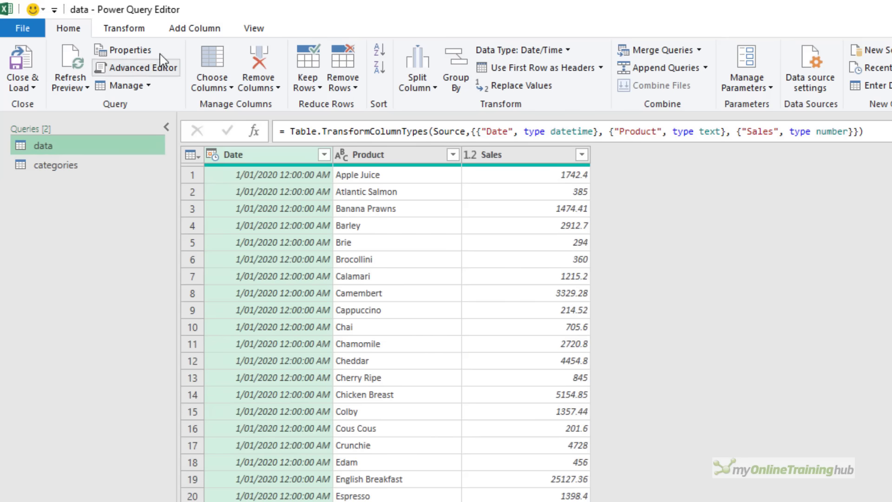
click(182, 29)
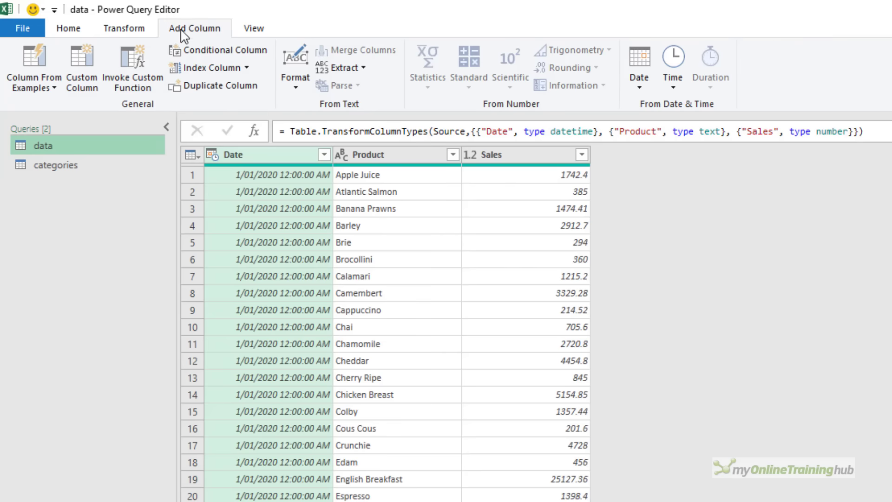
click(82, 79)
double_click(480, 318)
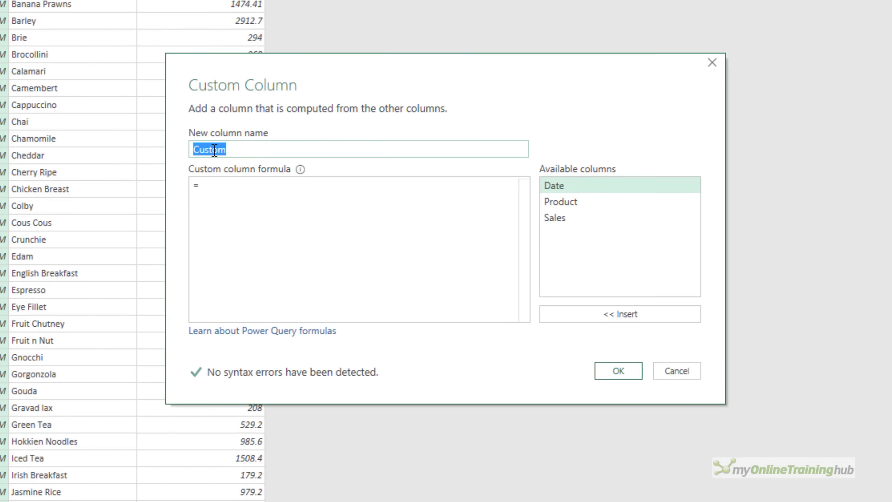
text(Category Index)
Enter the formula List.PositionOf(categories[Product],[Product]) for the Category Index column and create it
click(273, 186)
text(List.)
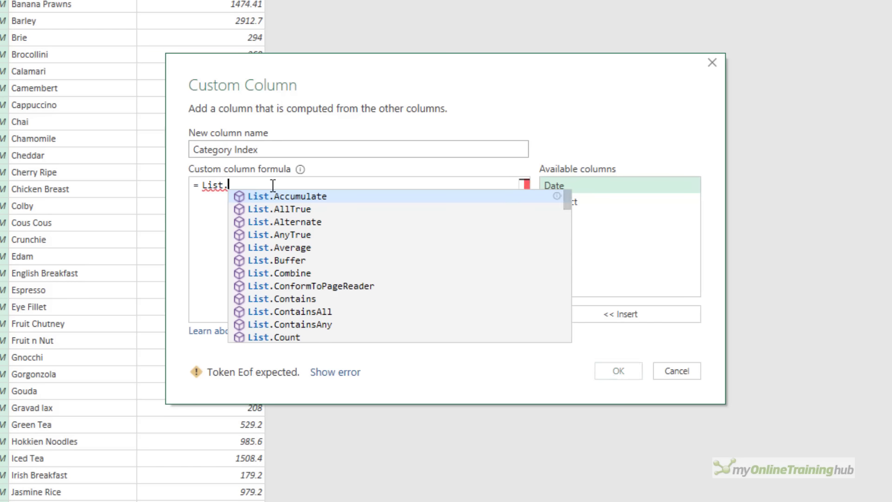
text(PositionOf())
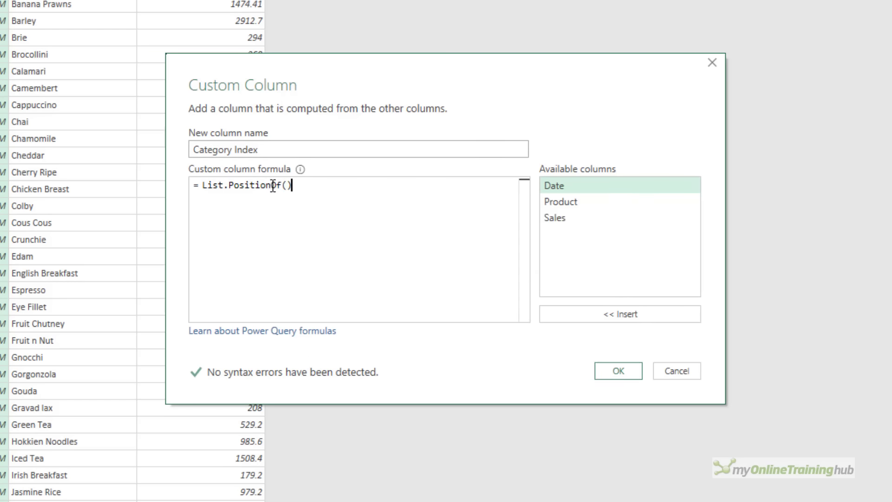
key(Left)
text(categories)
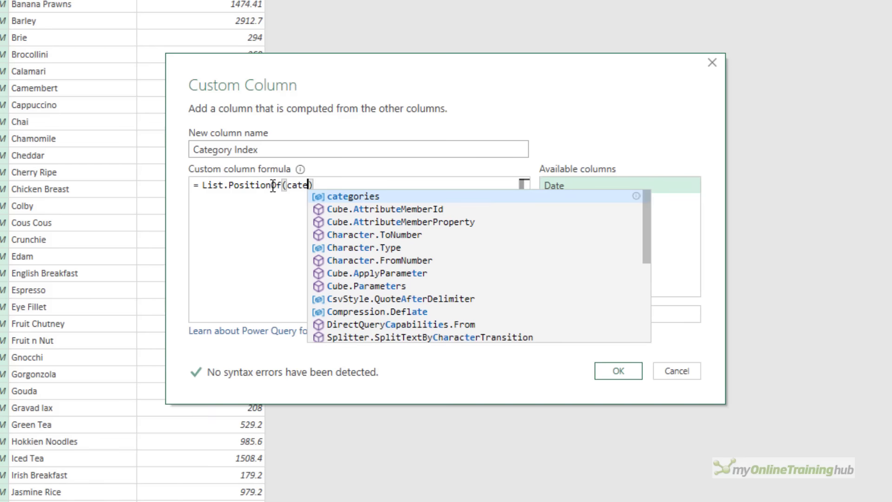
text([Prod)
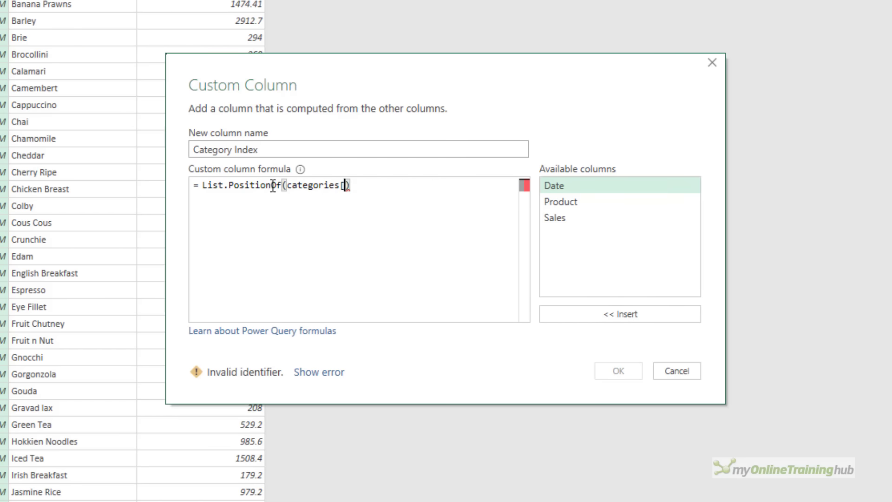
text(uct)
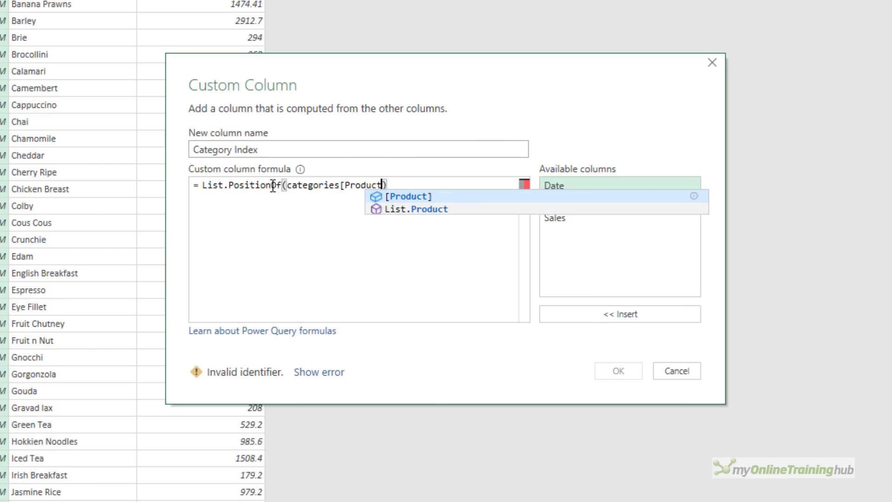
text(],[Pr)
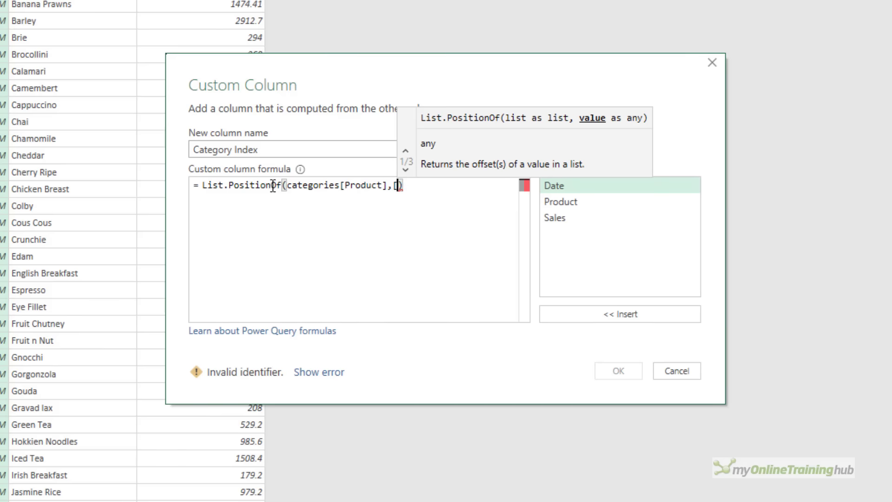
text(oduct)
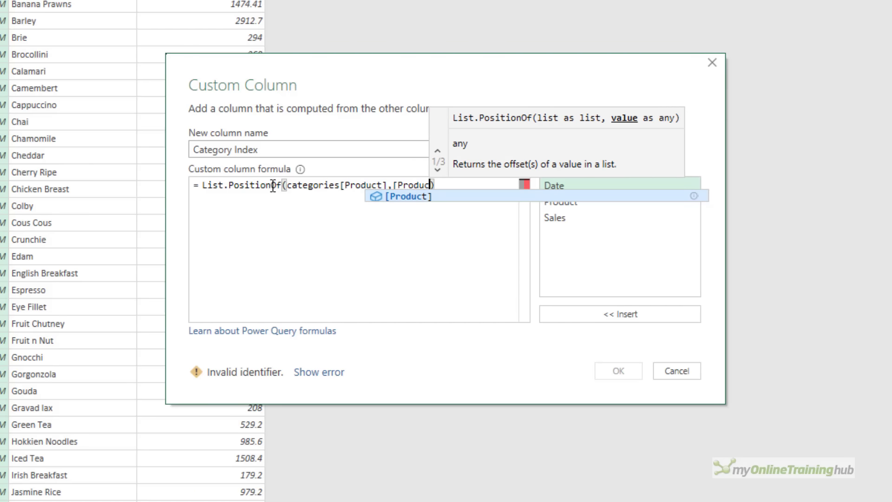
text(])
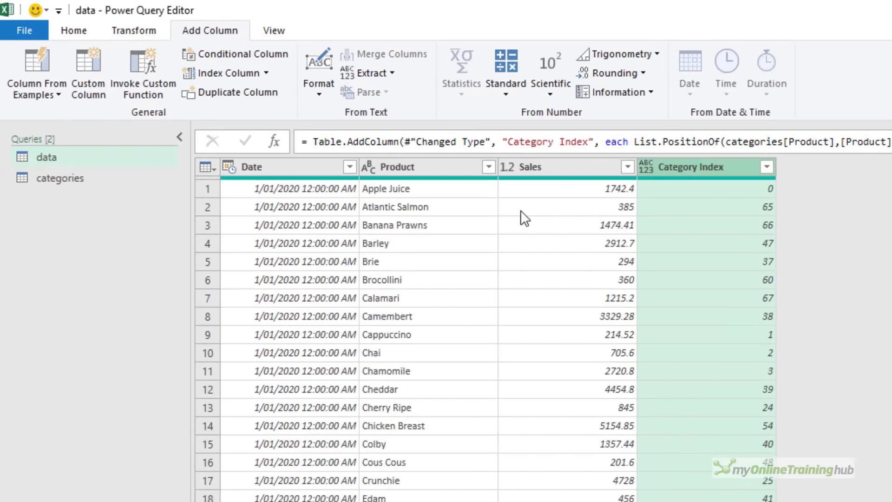
Compare the Category Index numbers in the data query with the product row positions in the categories query
click(70, 177)
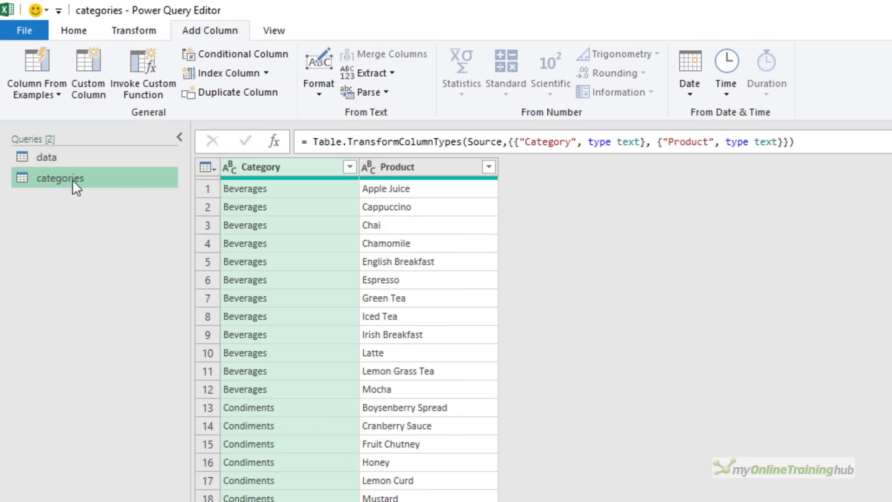
click(65, 157)
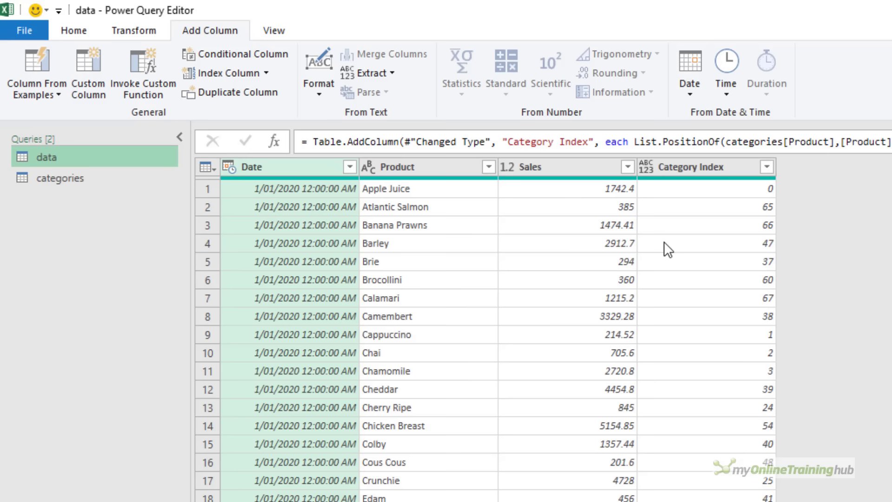
click(88, 180)
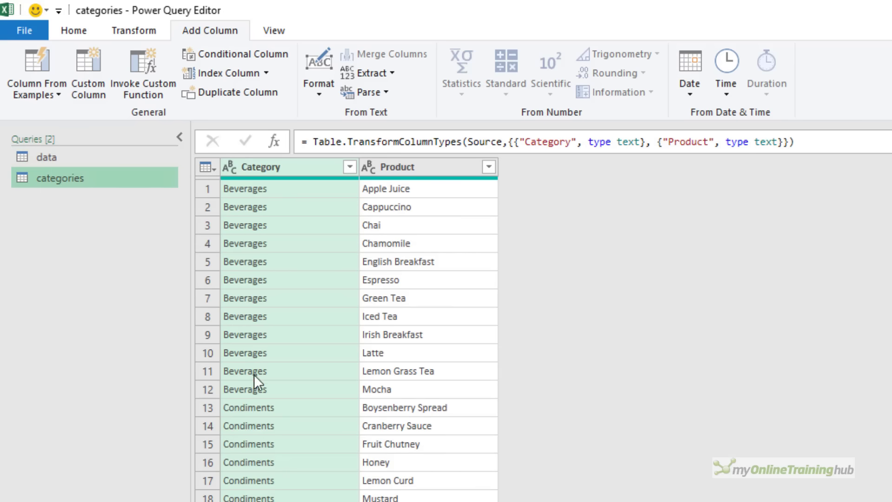
click(60, 157)
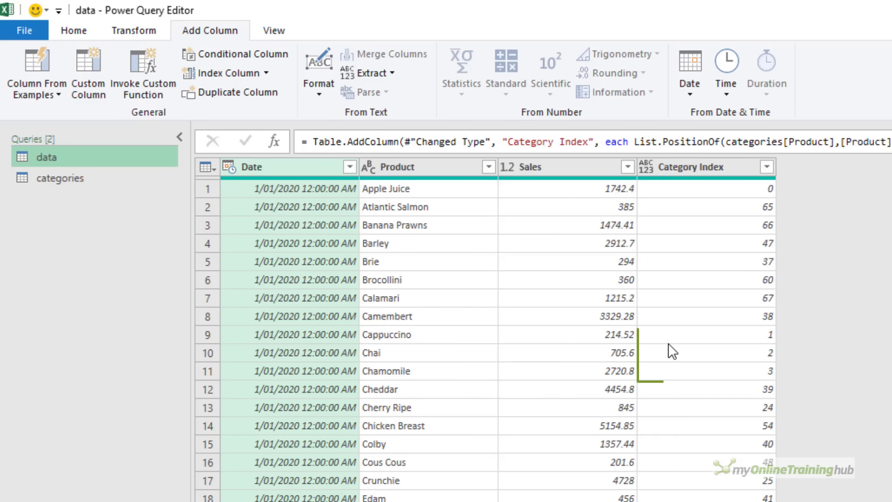
click(73, 181)
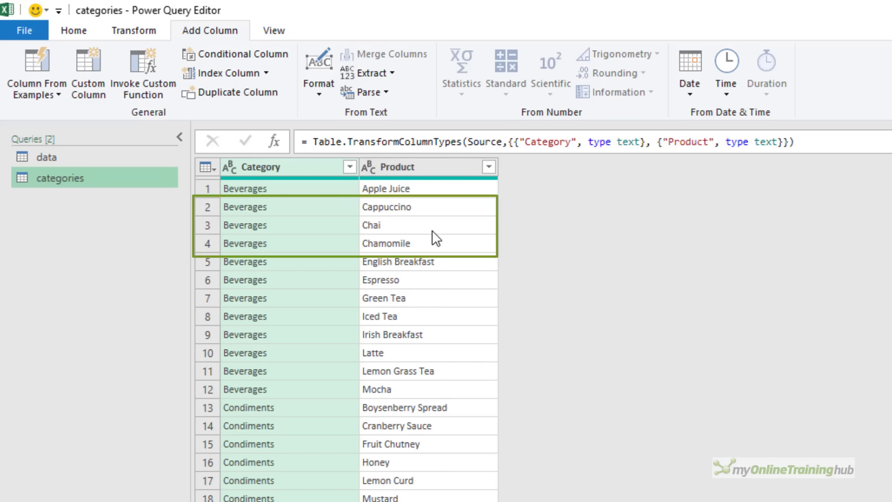
click(49, 160)
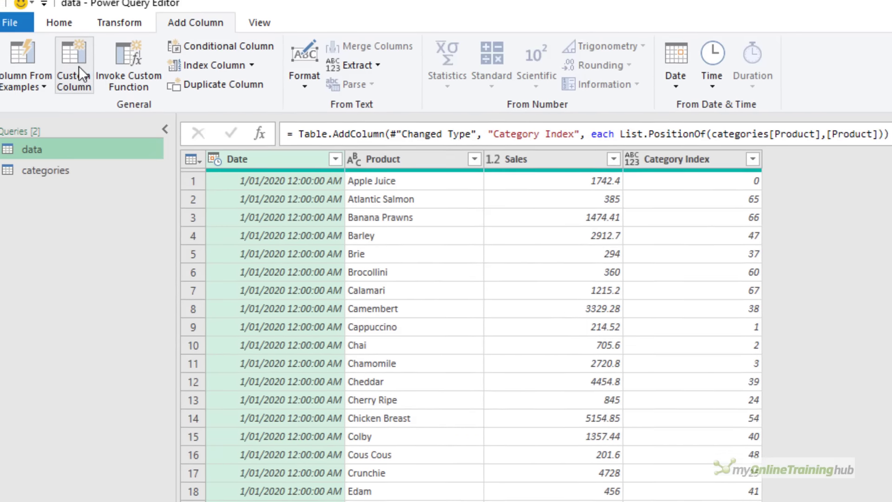
Add a custom column named Category to the data query with the formula categories[Category]{[Category Index]}
click(88, 70)
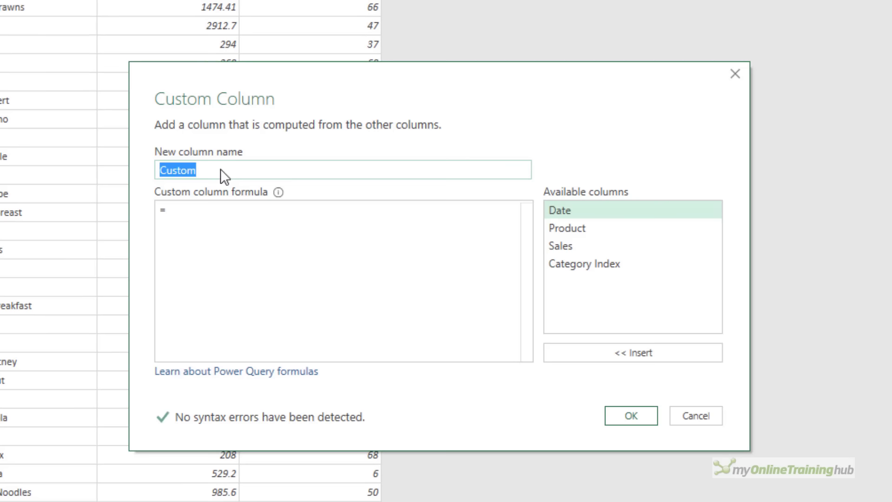
text(Category)
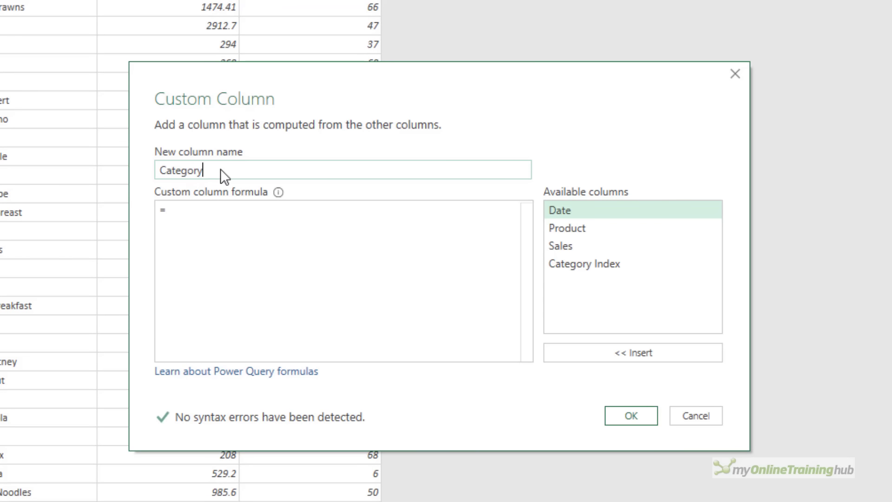
click(251, 210)
text(cate)
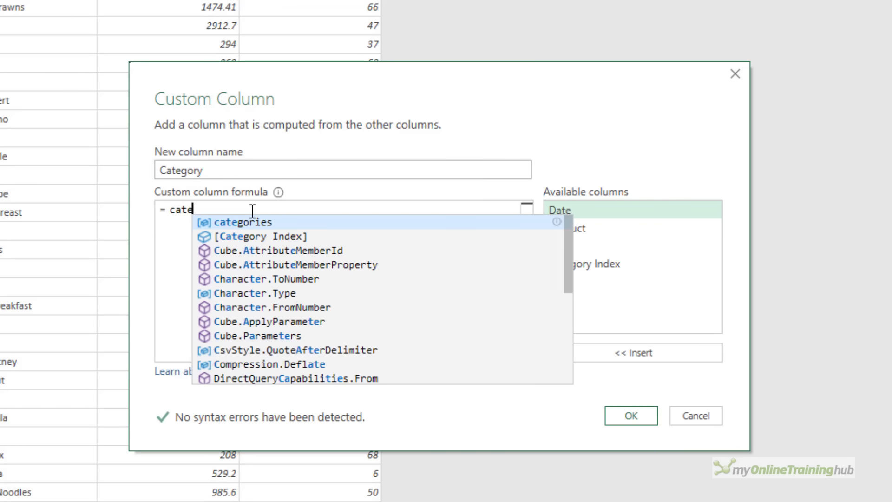
text(gories[)
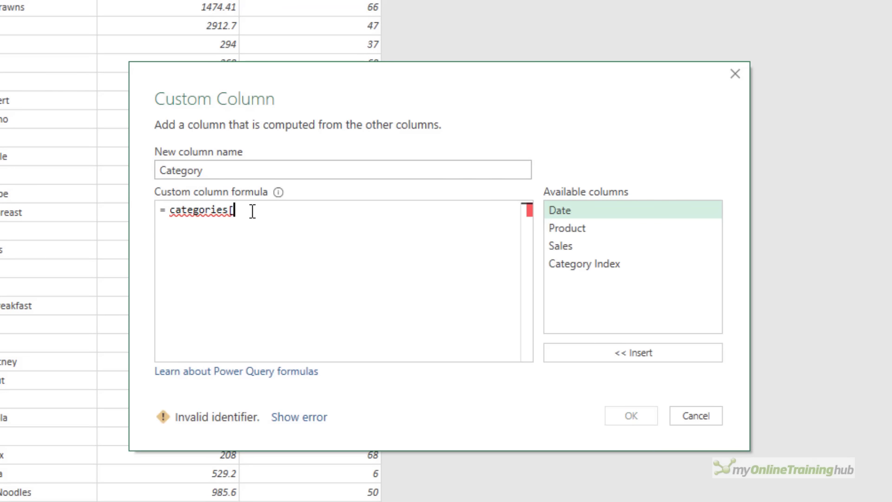
text(Category)
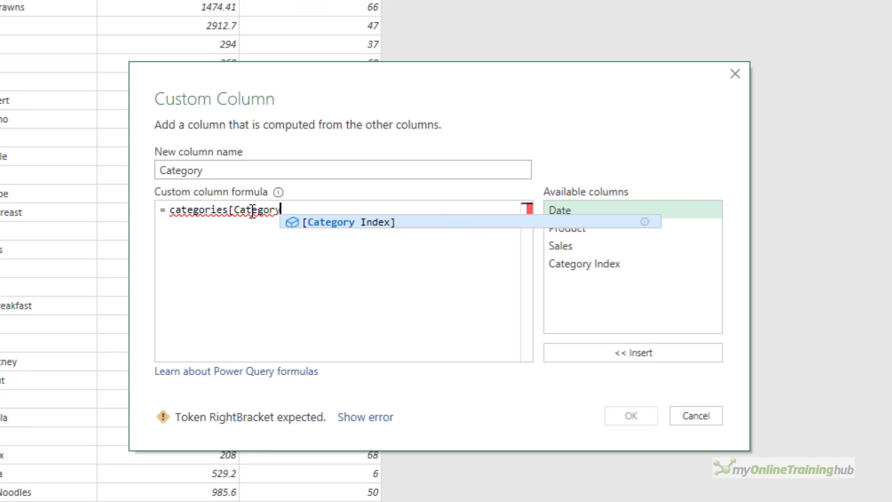
text(])
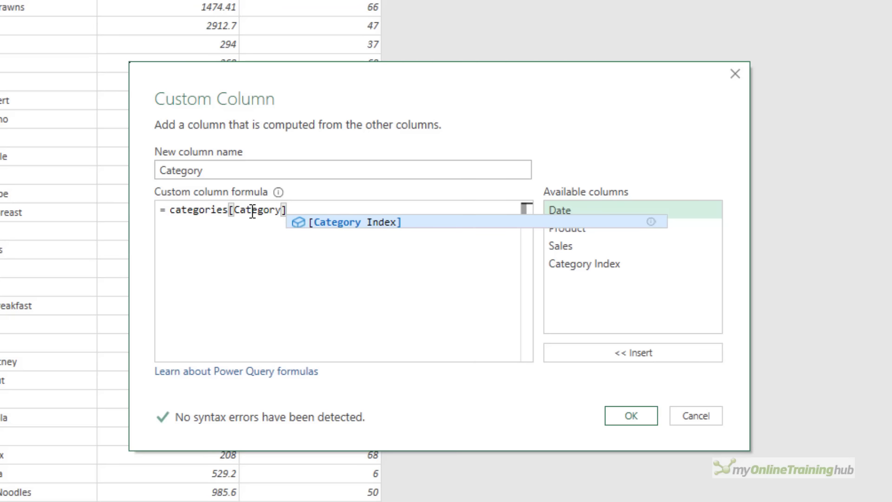
text({})
key(Left)
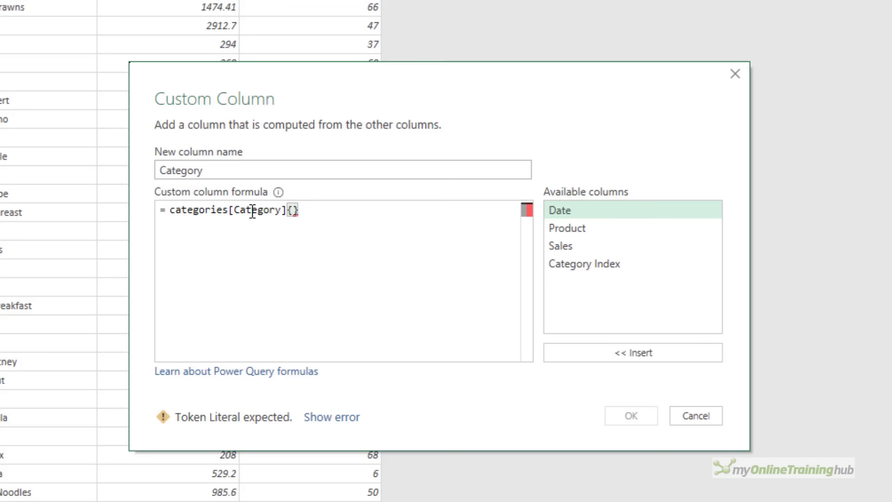
double_click(612, 258)
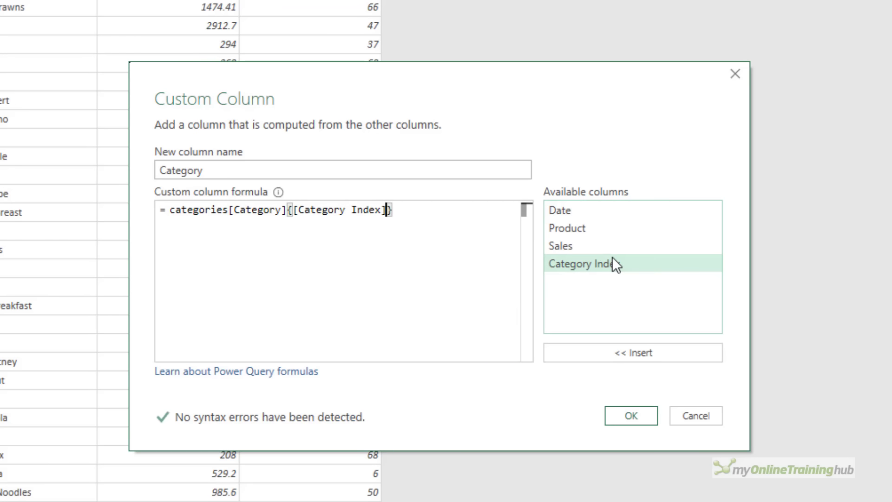
click(631, 414)
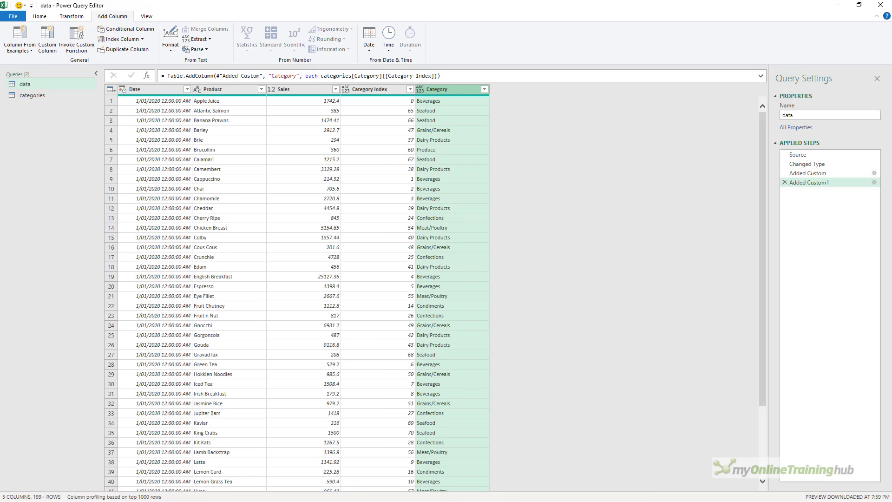
Remove the Category Index column and move the Category column between Product and Sales
click(364, 91)
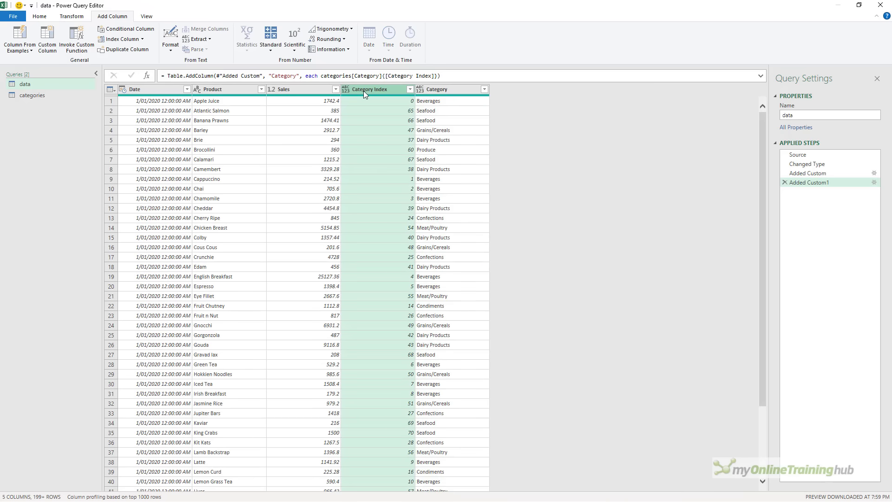
key(Delete)
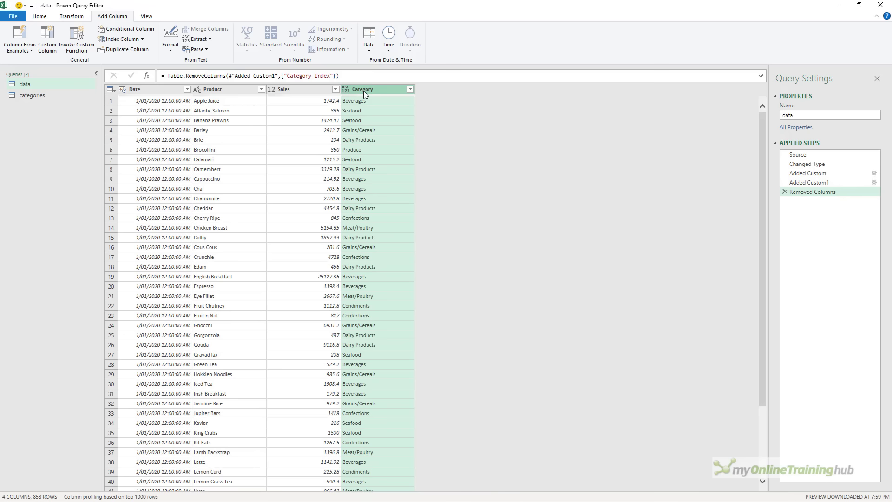
drag(364, 91, 309, 91)
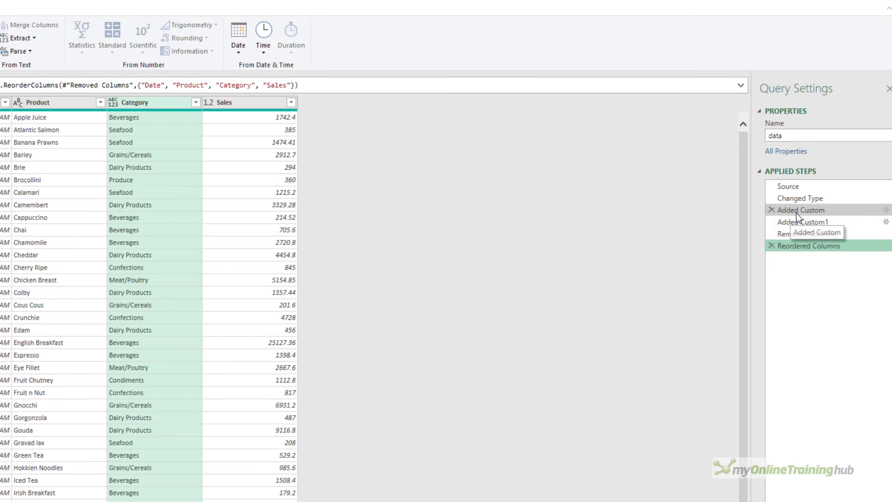
Review the formulas of both custom-column steps and copy the whole List.PositionOf formula from the Category Index one
click(796, 213)
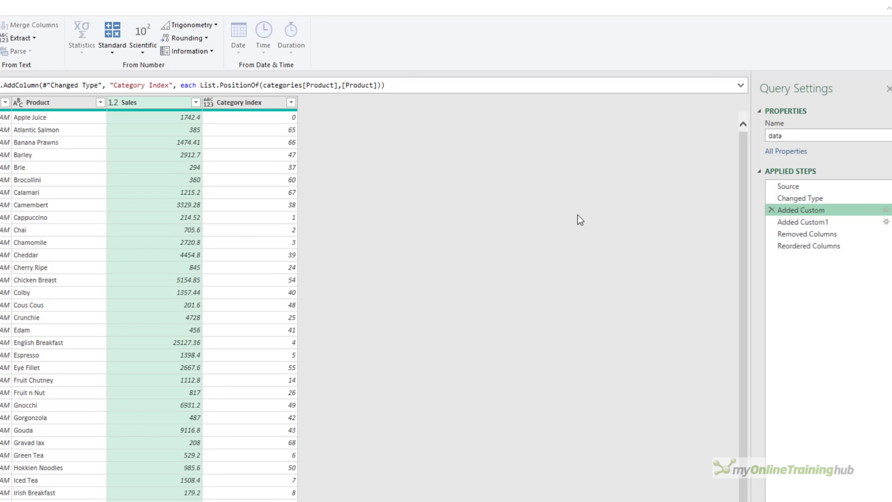
click(797, 222)
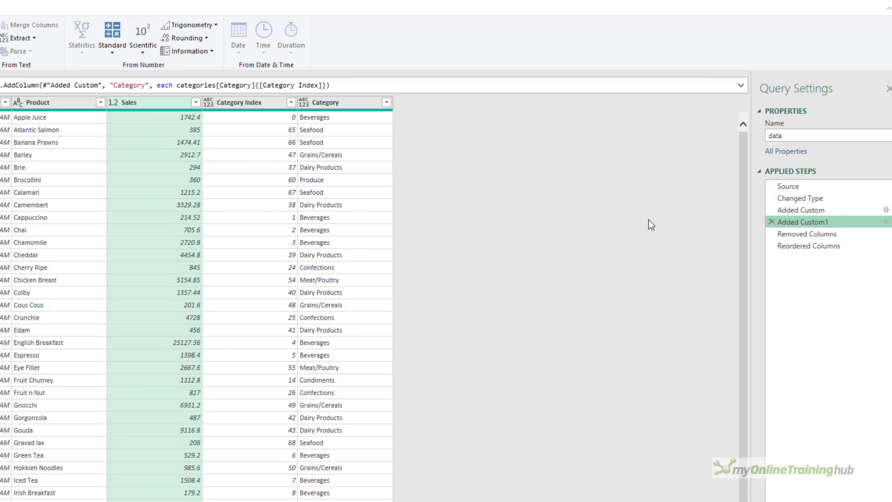
click(801, 210)
click(885, 210)
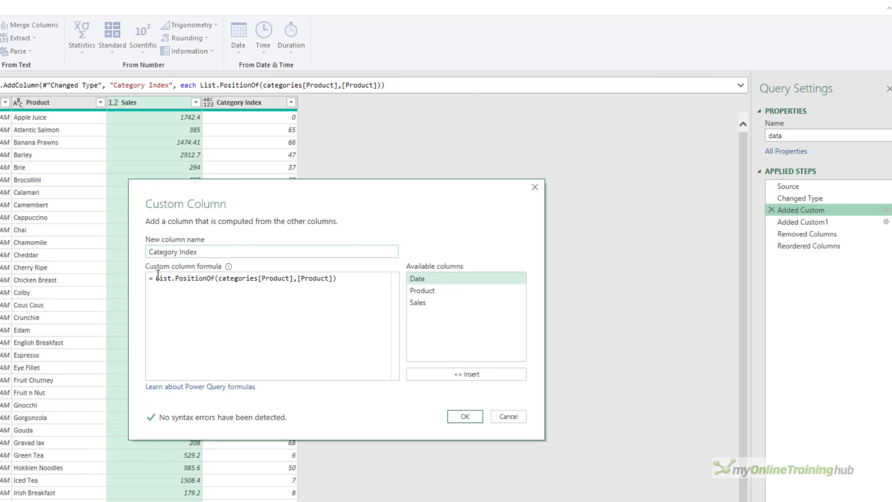
drag(157, 277, 338, 279)
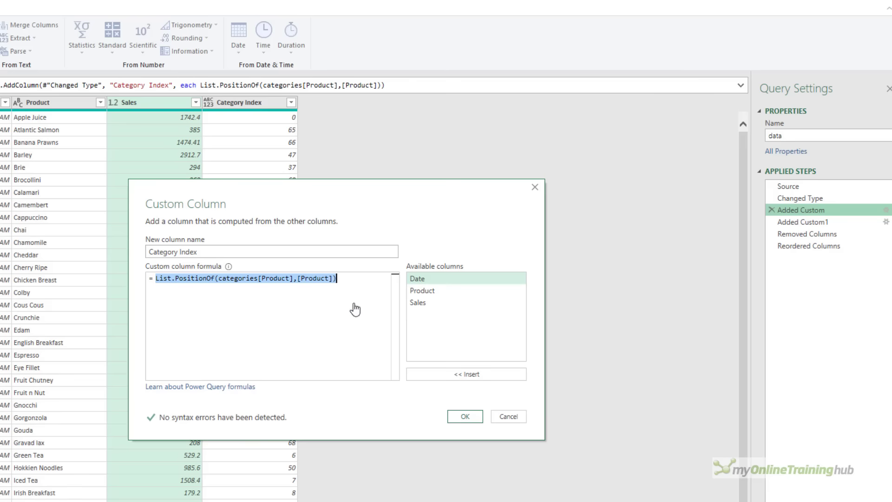
click(471, 417)
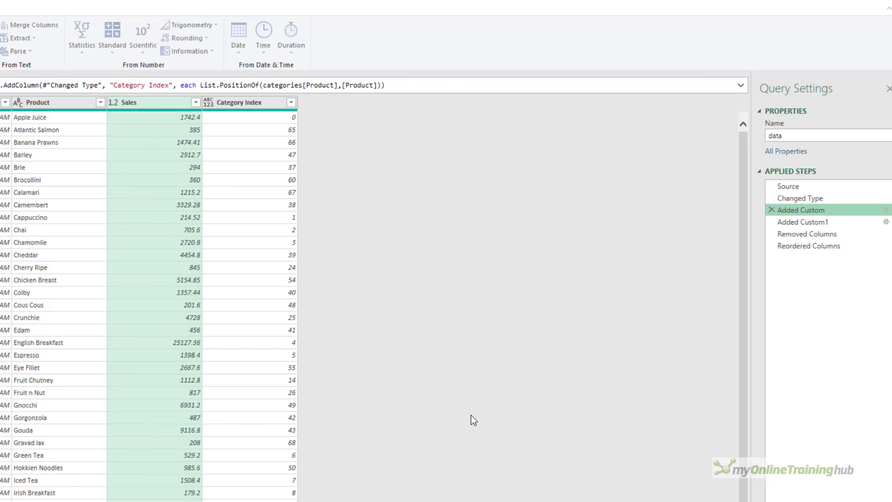
Edit the Category column's formula, replacing [Category Index] with List.PositionOf(categories[Product],[Product]) inside the curly braces
click(886, 222)
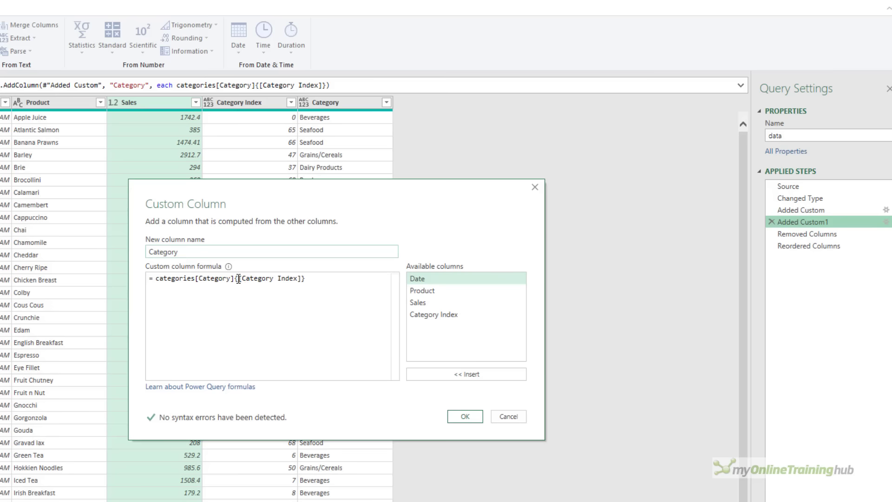
drag(238, 278, 302, 277)
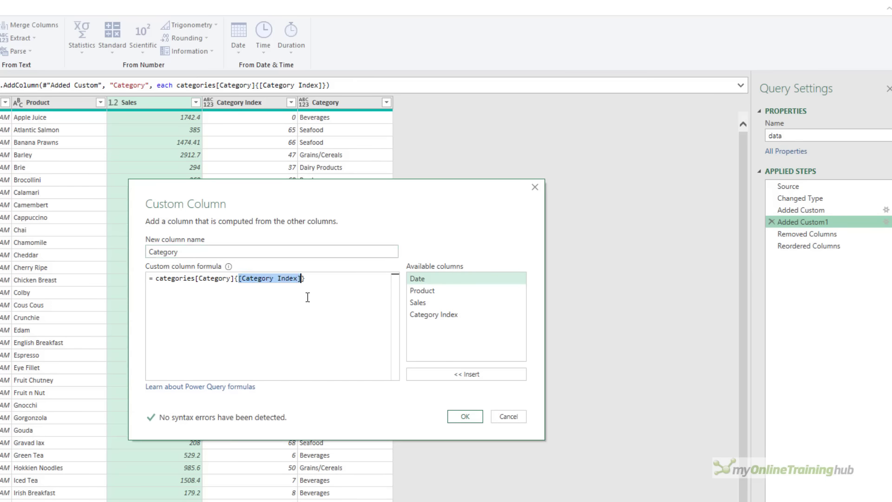
key(Delete)
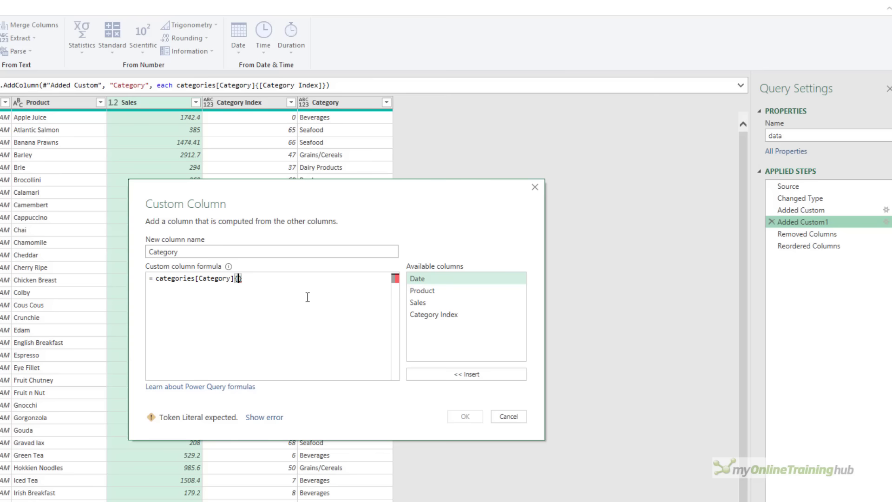
text(List.PositionOf(categories[Product], [Product]))
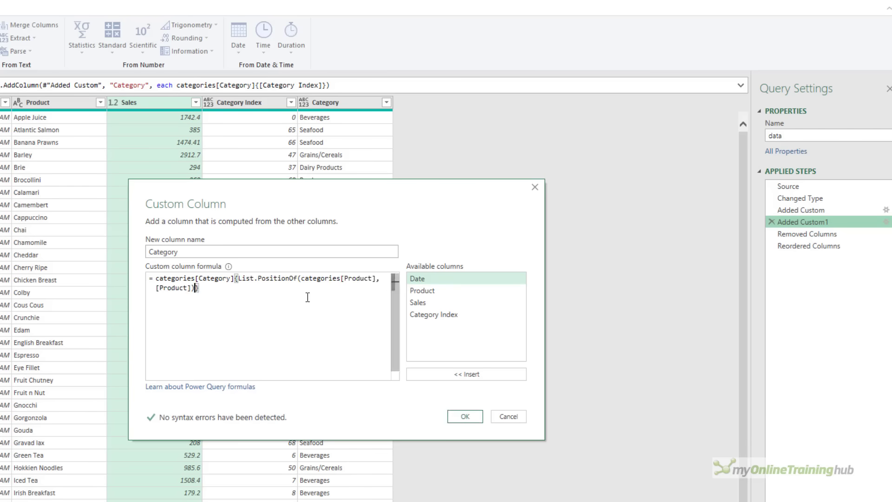
click(466, 418)
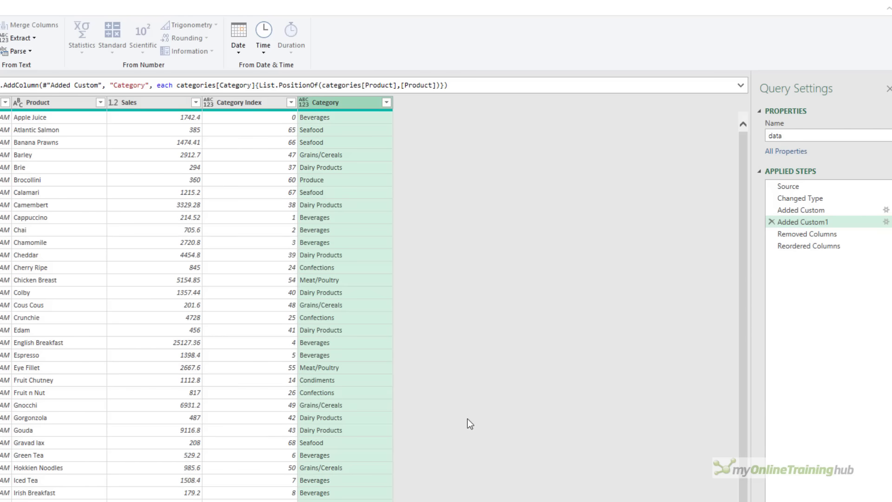
Delete the Added Custom step that creates Category Index and the Removed Columns step from the data query
click(794, 246)
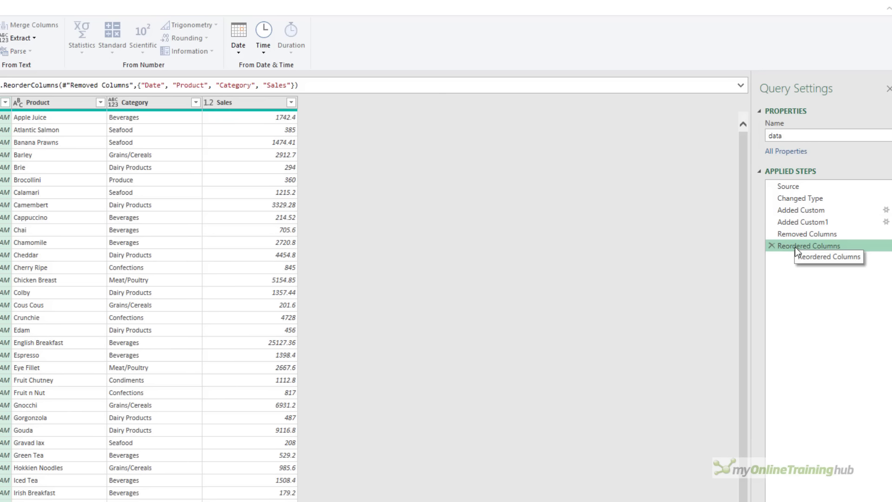
click(771, 209)
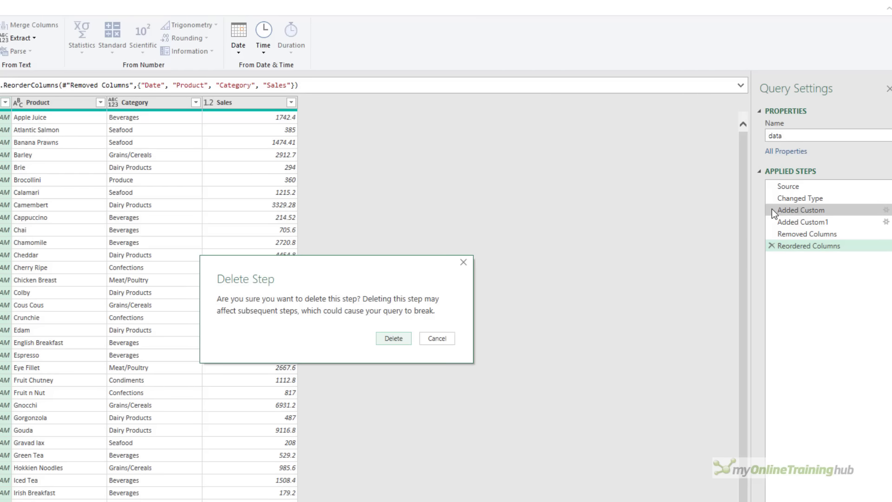
click(392, 338)
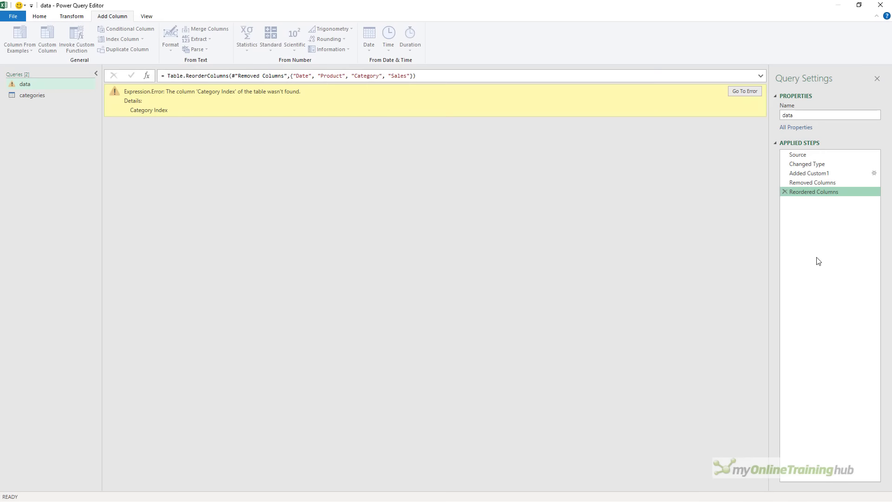
click(798, 183)
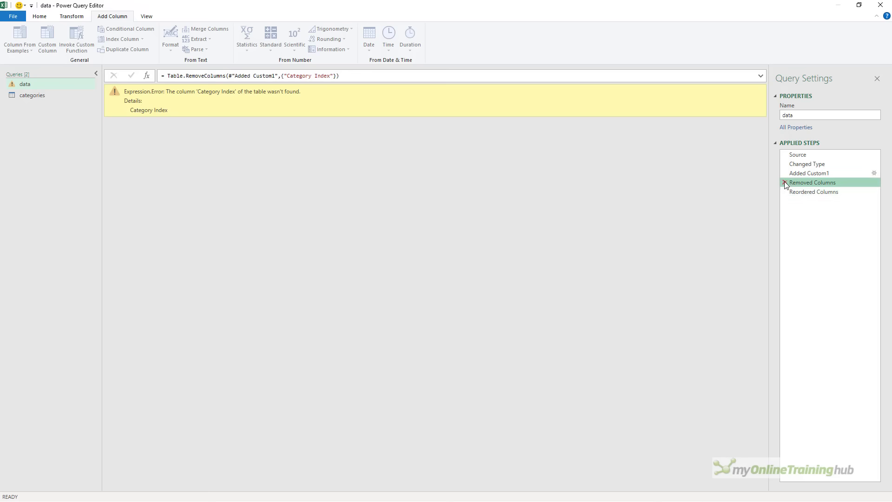
click(784, 183)
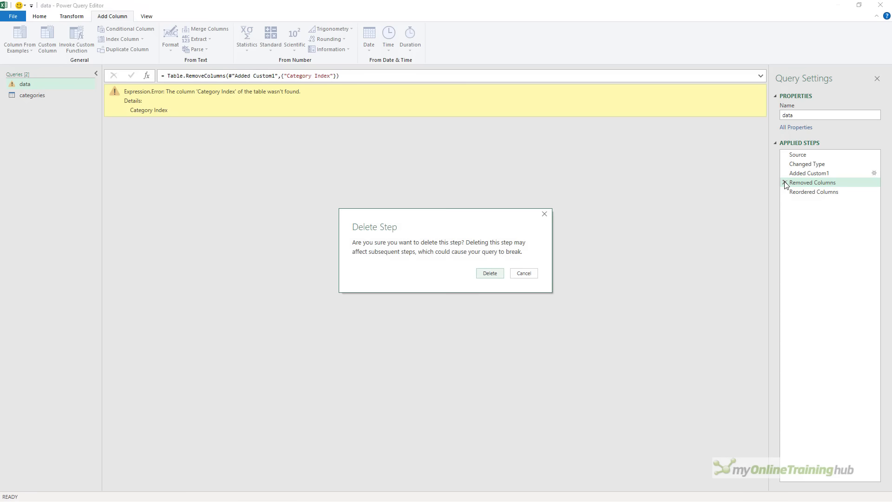
click(491, 275)
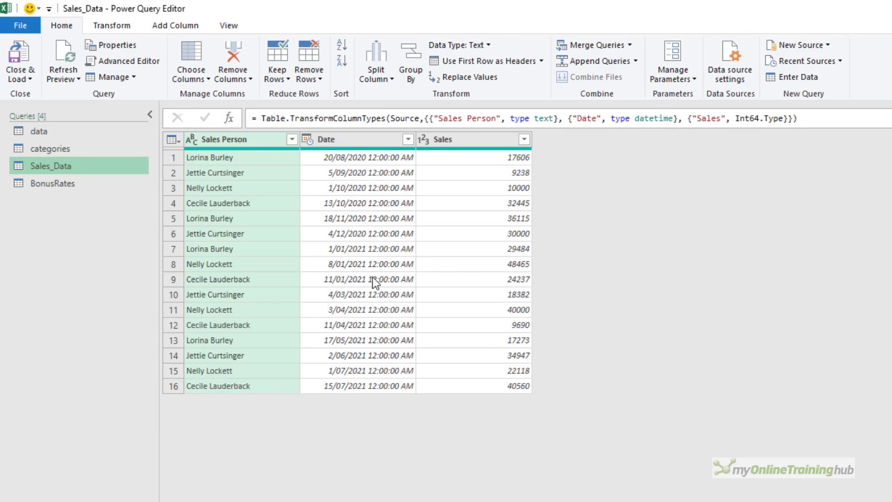
Compare the sales figures in the Sales_Data query with the thresholds and rates in the BonusRates query
click(84, 183)
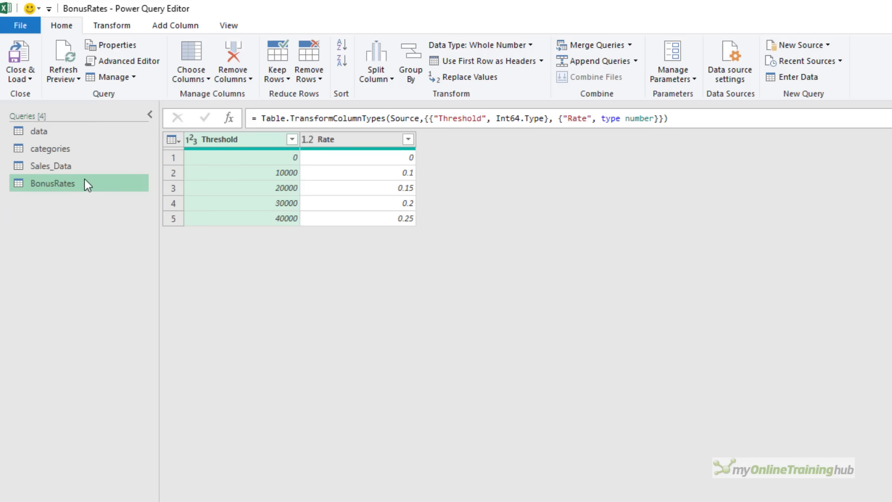
click(91, 165)
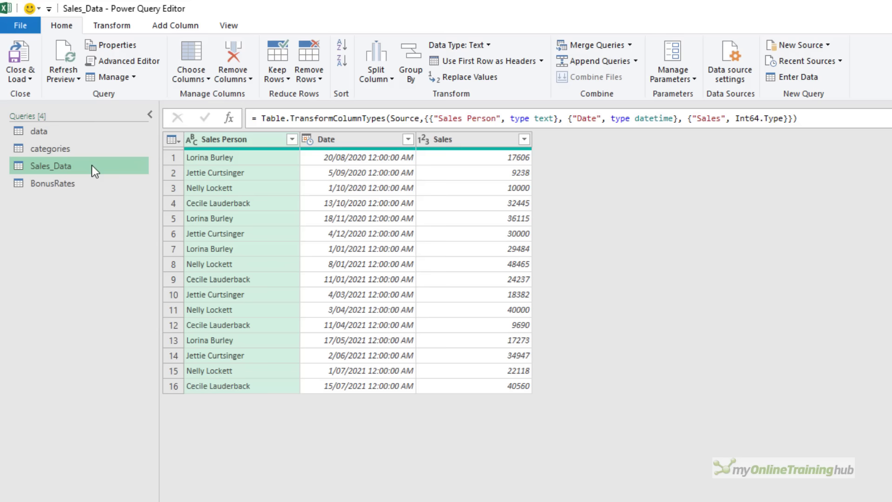
click(60, 185)
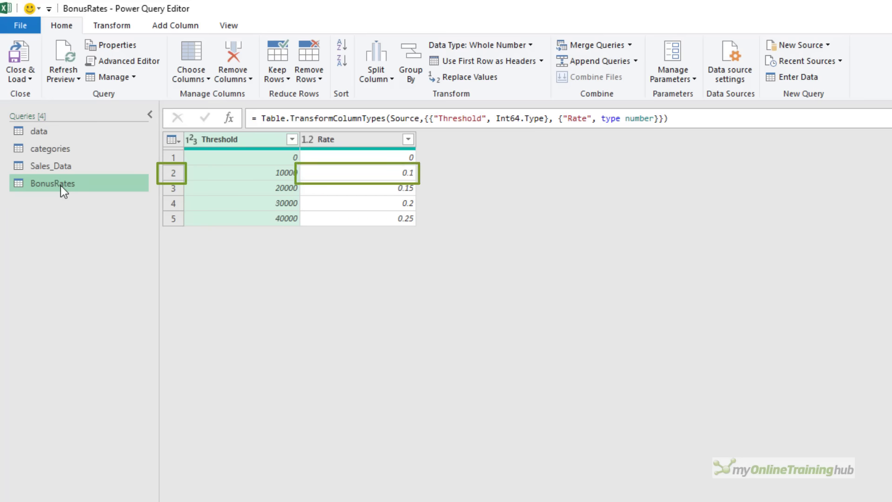
Start a custom column in Sales_Data with the formula let val = [Sales] in List.Select( BonusRates[Threshold] , each _ <= val )
click(63, 169)
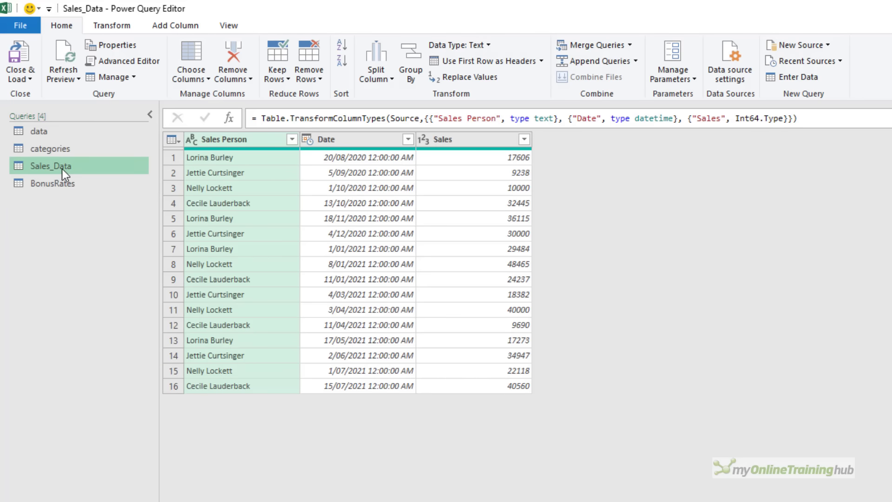
click(172, 27)
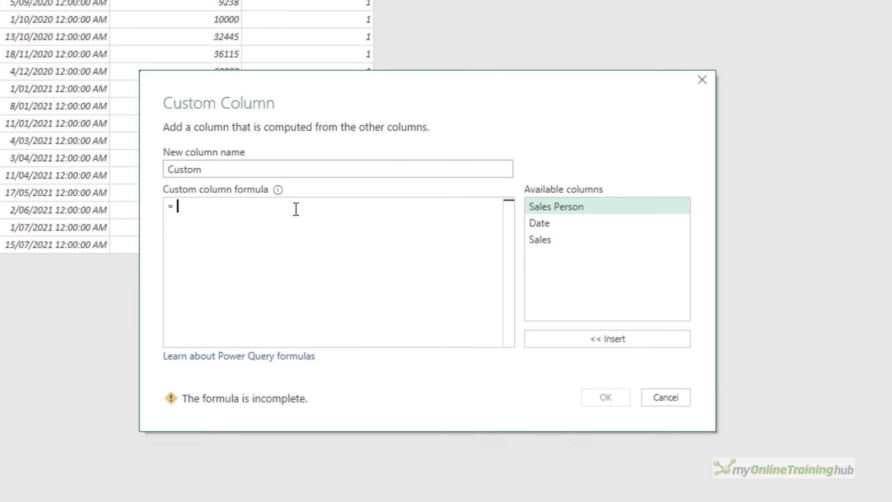
click(296, 209)
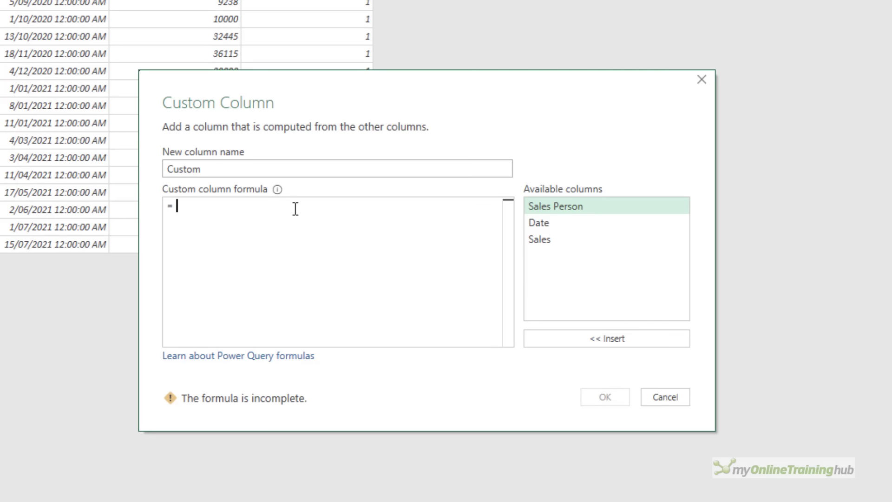
text(let val = [Sales] in List.Select( BonusRates[Threshold] , each _ <= val ))
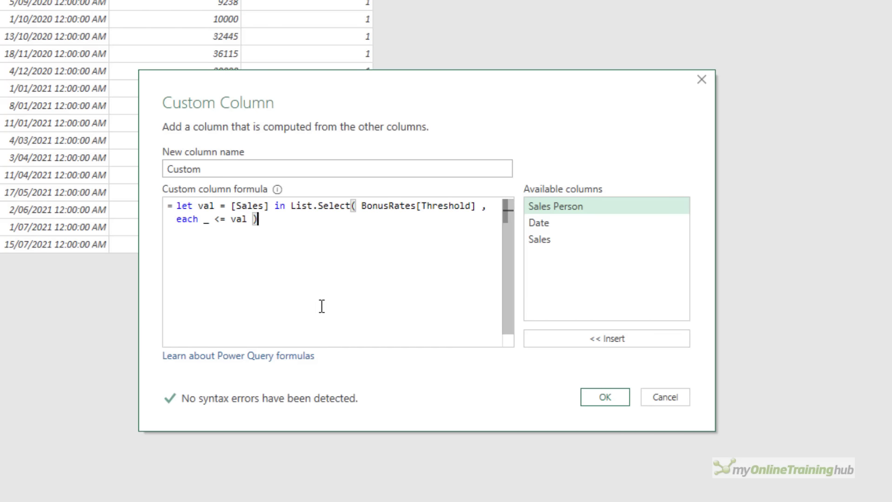